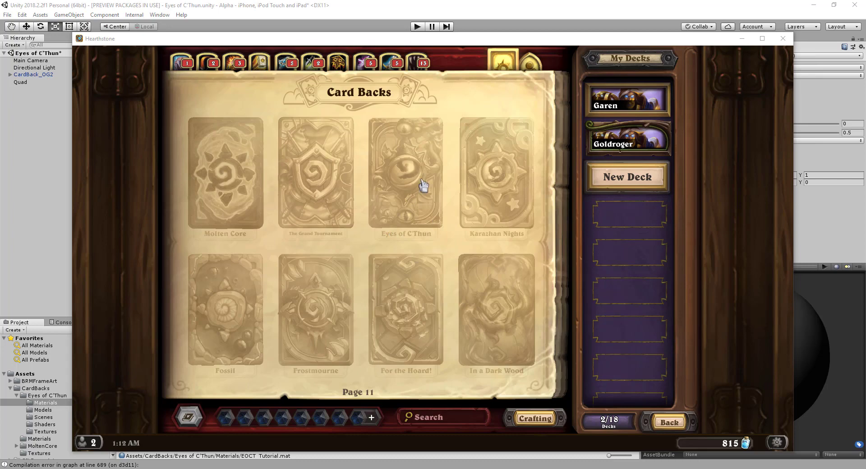
Step: Preview the Eyes of C'Thun card back in Hearthstone, then return to the Unity editor
click(406, 171)
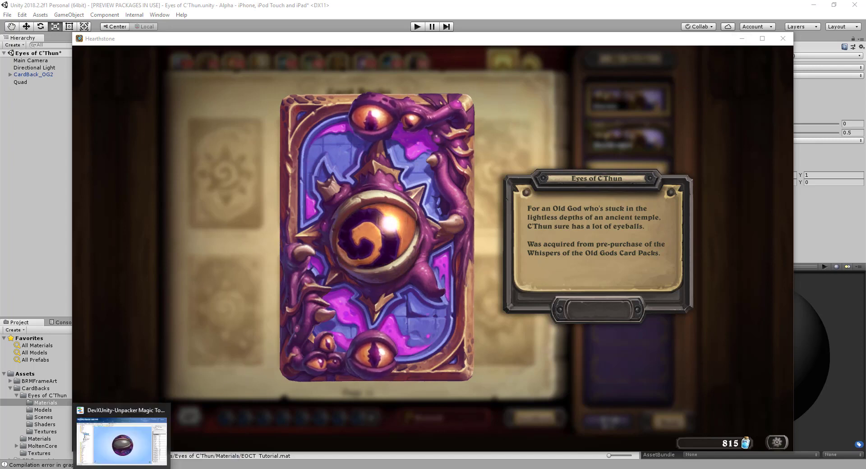
click(126, 433)
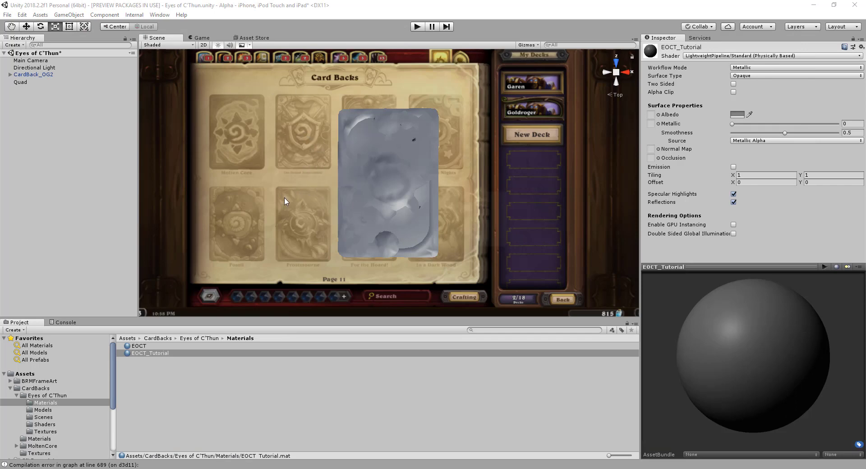
Step: Align the Scene view to the Main Camera and select the EOCT_Tutorial material
key(alt)
alt+drag(311, 220, 377, 164)
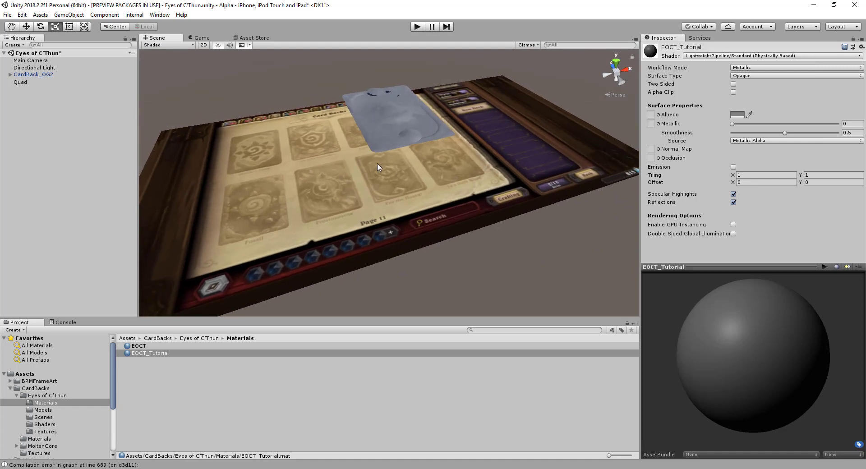
click(47, 61)
click(68, 14)
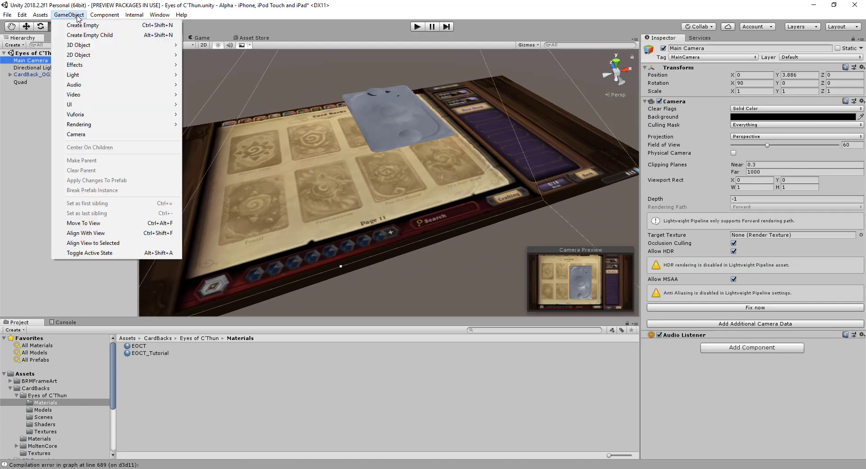
click(126, 243)
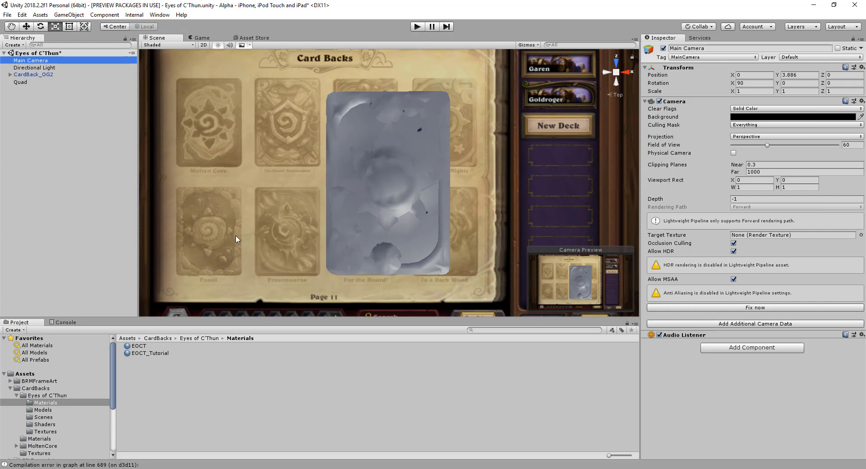
click(159, 355)
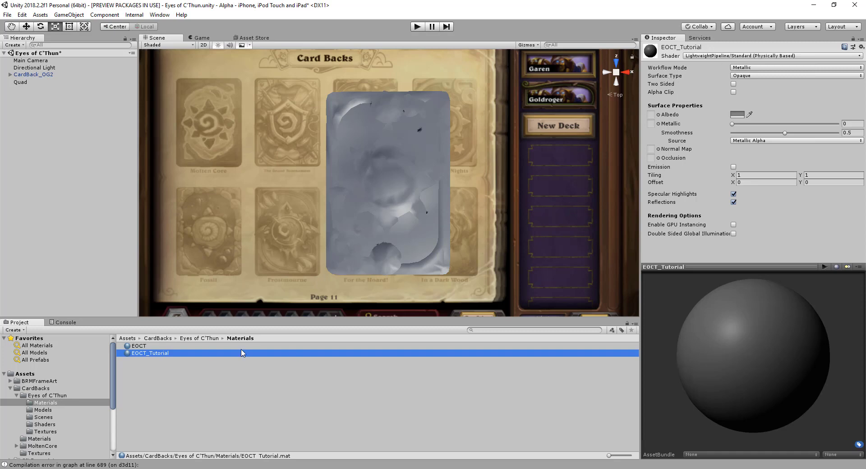
Step: Create an Unlit Shader Graph named EOCT_Tutorial in the Shaders folder and open it
click(43, 425)
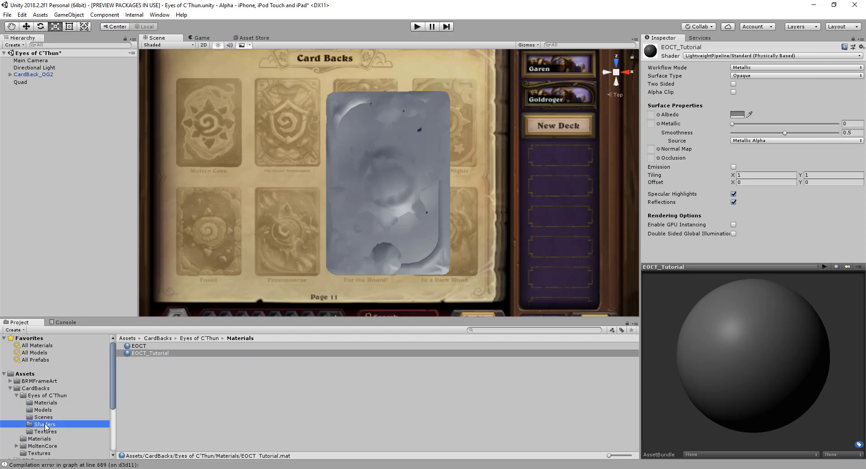
right_click(155, 382)
mouse_move(220, 171)
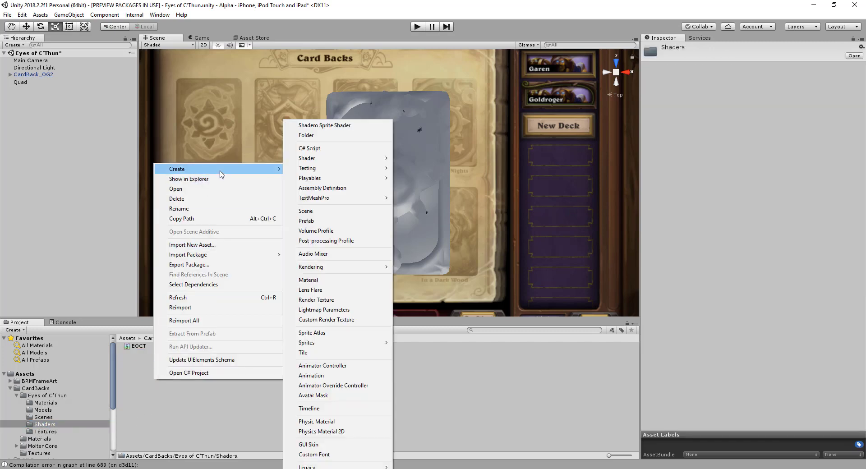
mouse_move(344, 159)
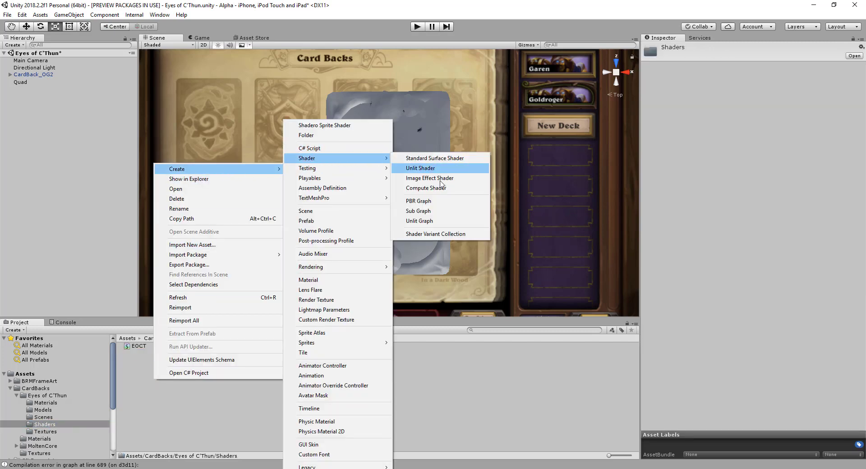
click(441, 222)
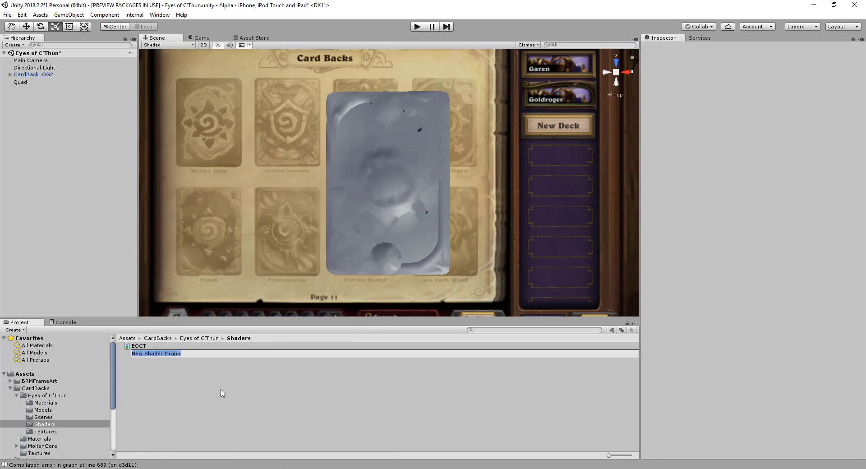
text(EOCT_Tutorial)
click(222, 393)
click(155, 354)
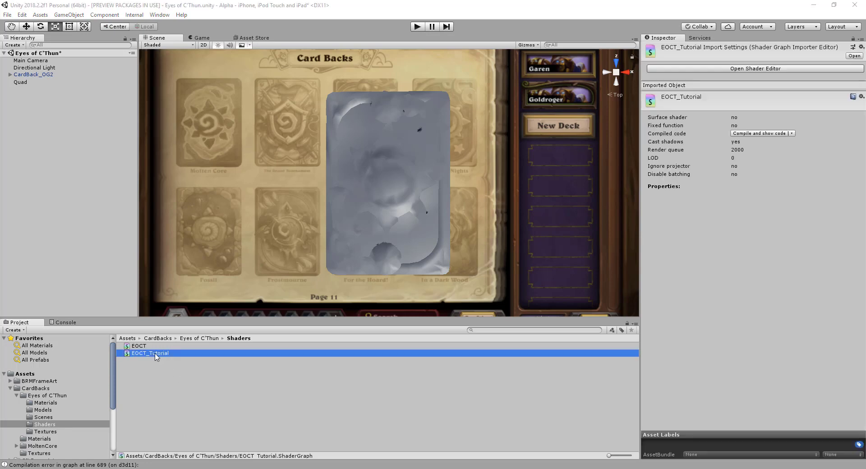
double_click(155, 354)
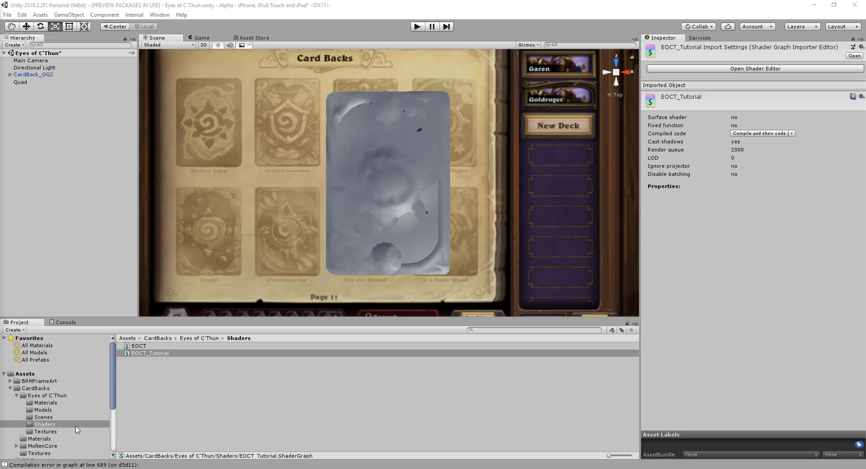
Step: Assign the EOCT_Tutorial shader to the EOCT_Tutorial material in the Materials folder
click(46, 403)
click(146, 355)
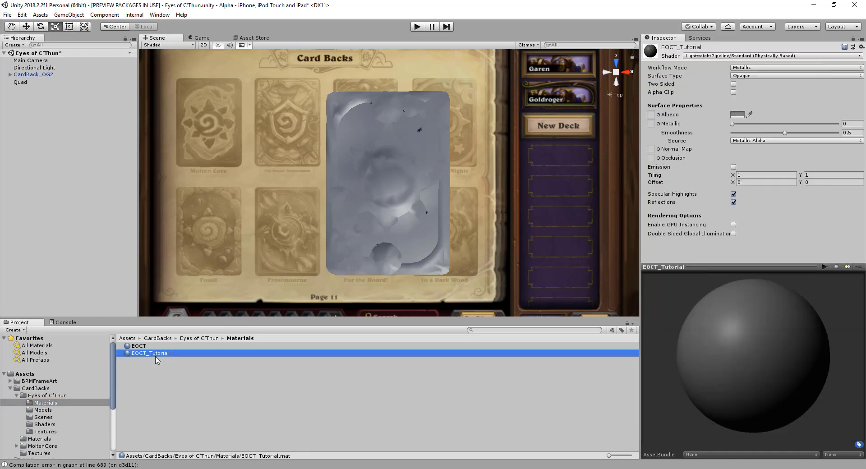
click(722, 56)
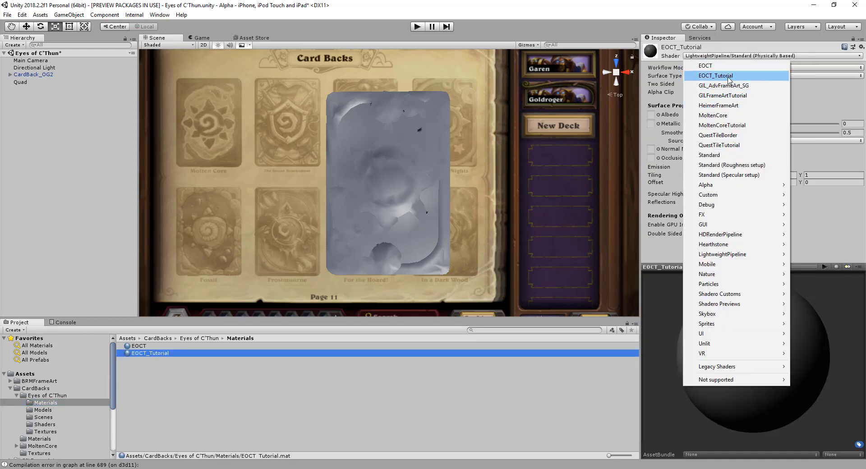
click(729, 76)
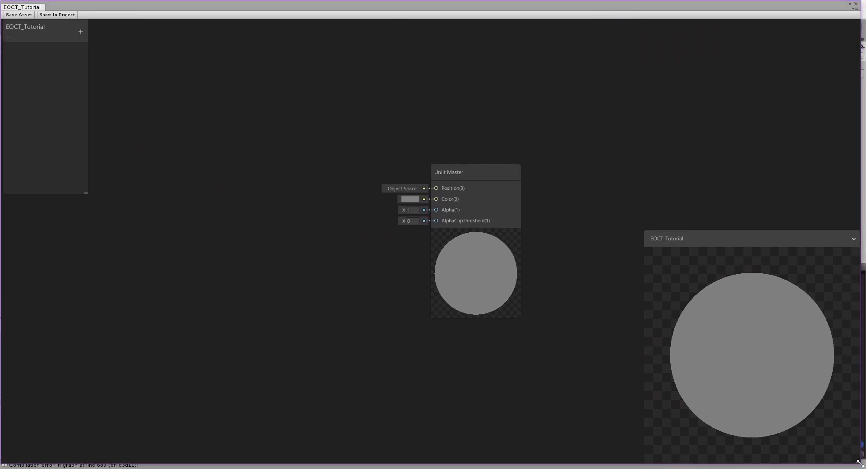
drag(860, 463, 639, 319)
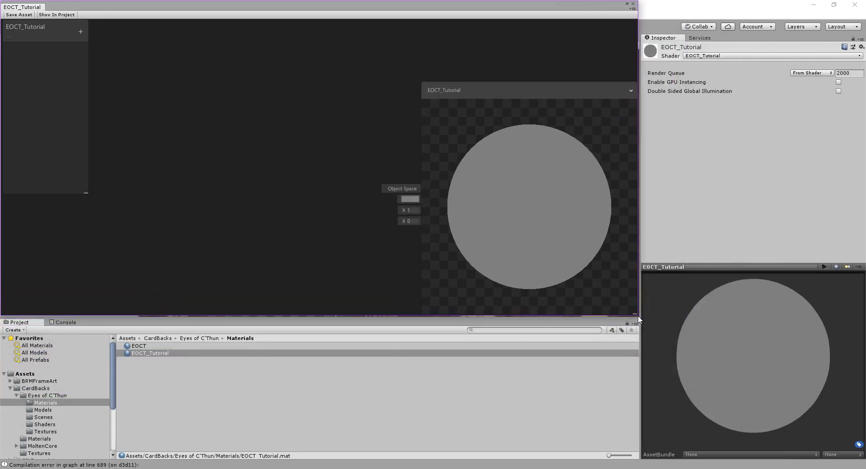
drag(511, 96, 426, 73)
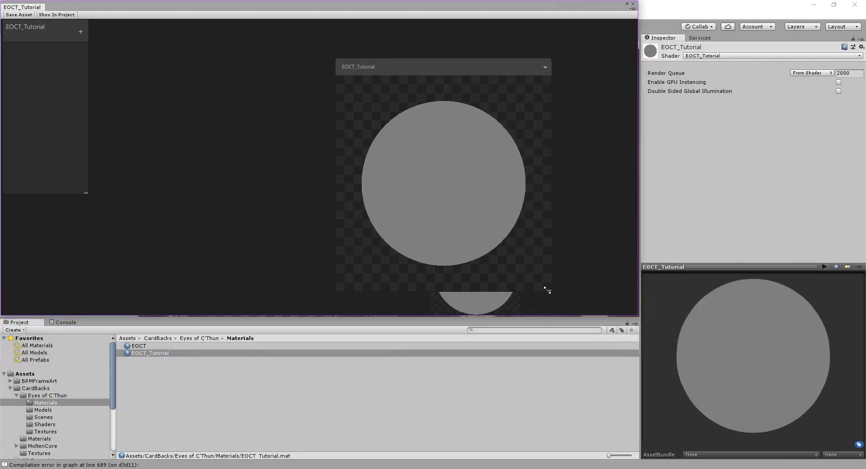
drag(539, 285, 460, 203)
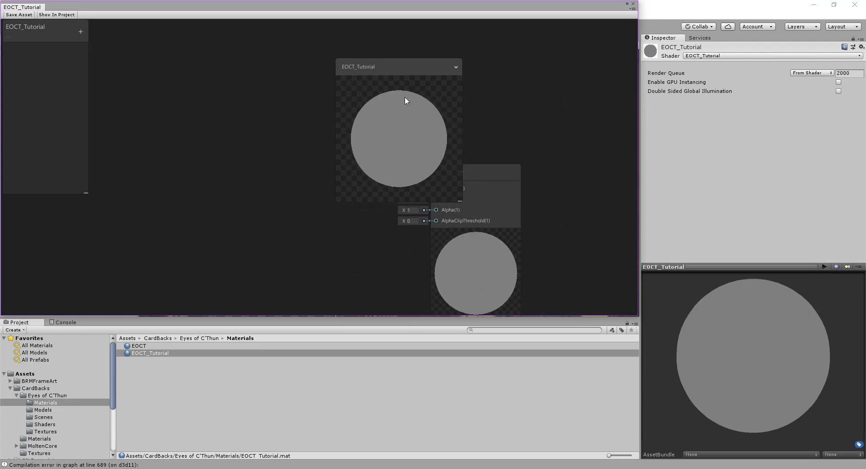
drag(384, 59, 559, 181)
drag(436, 7, 383, 210)
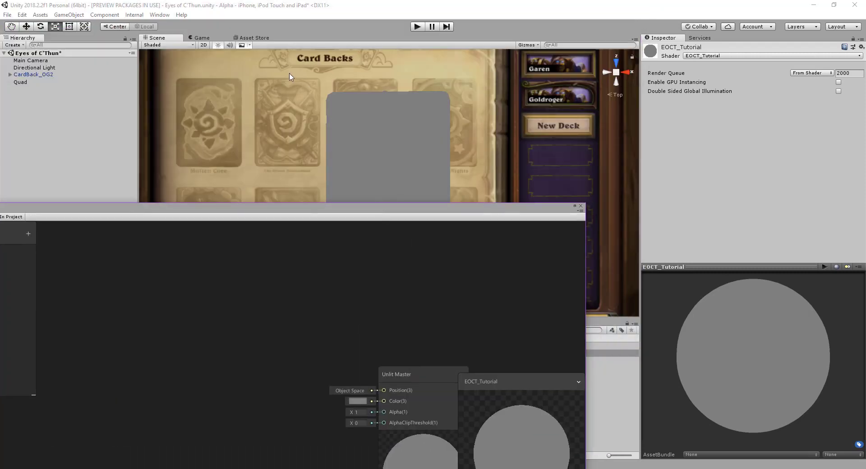
click(195, 39)
drag(195, 40, 714, 337)
drag(716, 122, 727, 274)
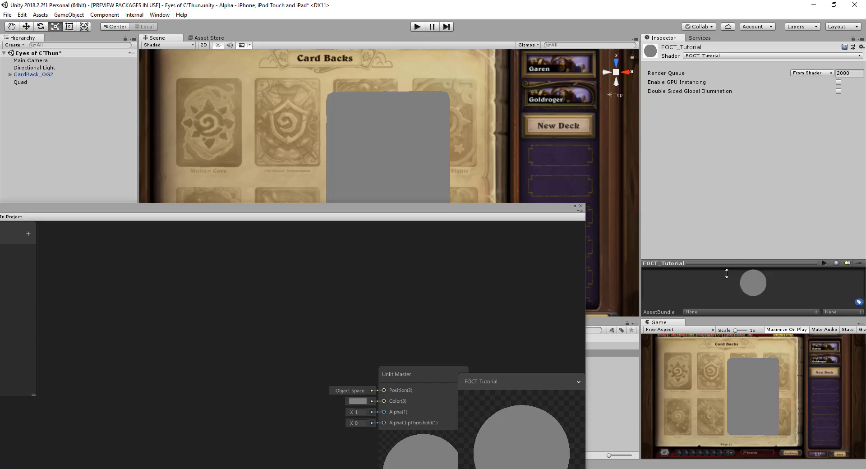
drag(715, 320, 727, 209)
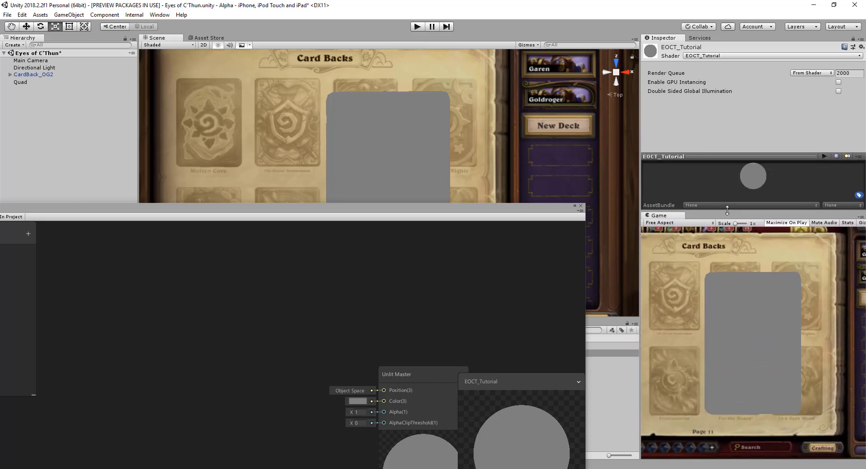
drag(395, 221, 450, 10)
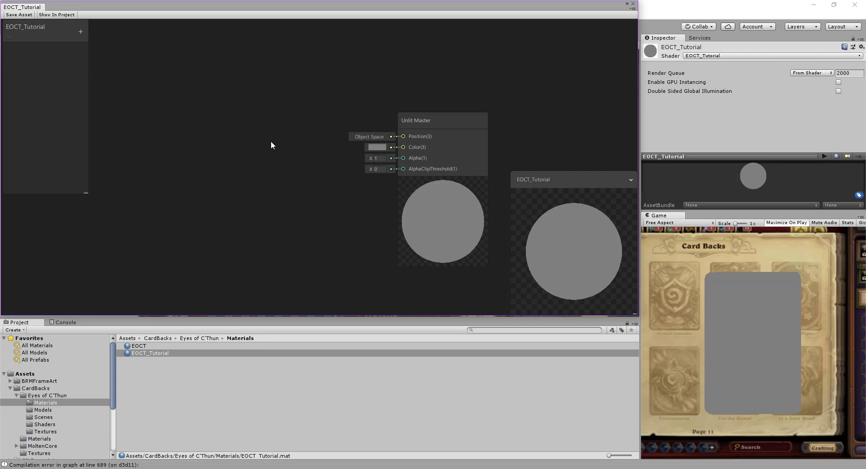
key(alt+Tab)
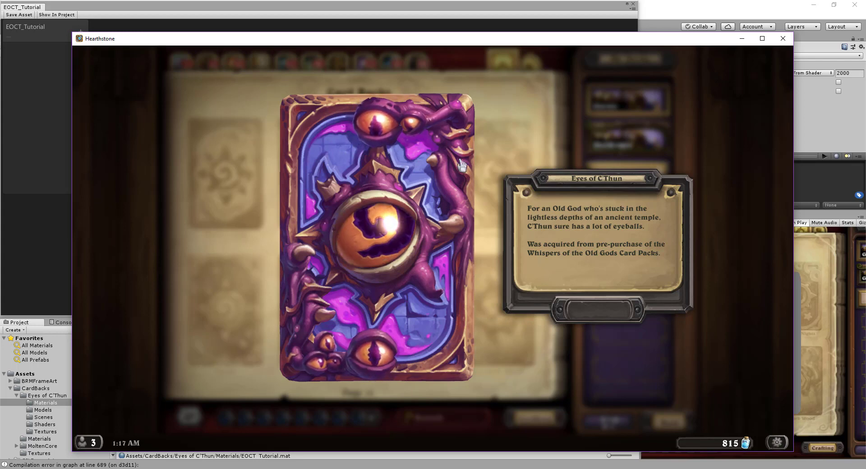
click(461, 10)
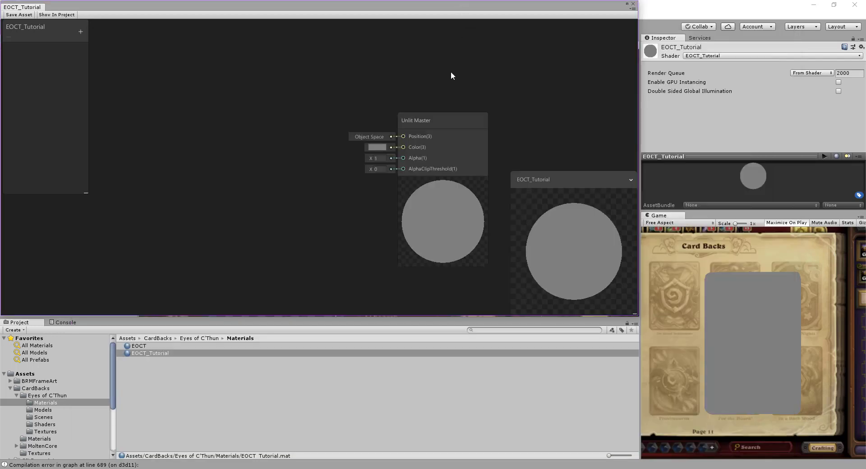
Step: Zoom out and pan the graph so the Unlit Master node sits on the right
middle_drag(421, 88, 405, 107)
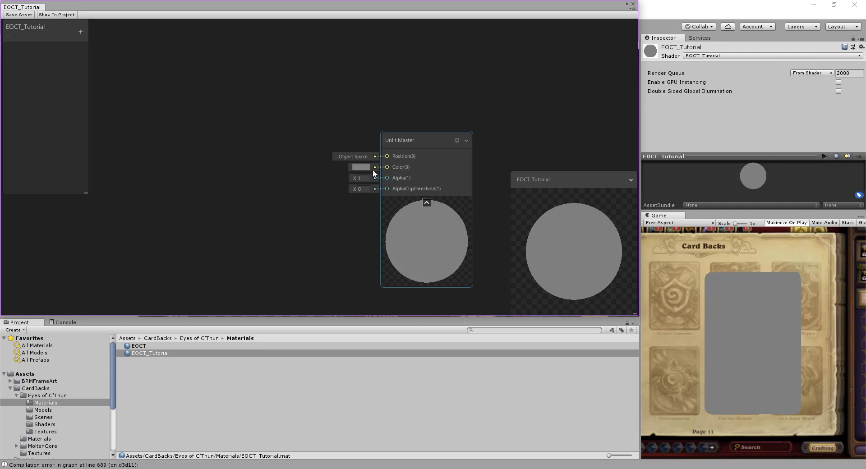
middle_drag(280, 168, 334, 139)
scroll(334, 139, down, 2)
middle_drag(307, 168, 334, 168)
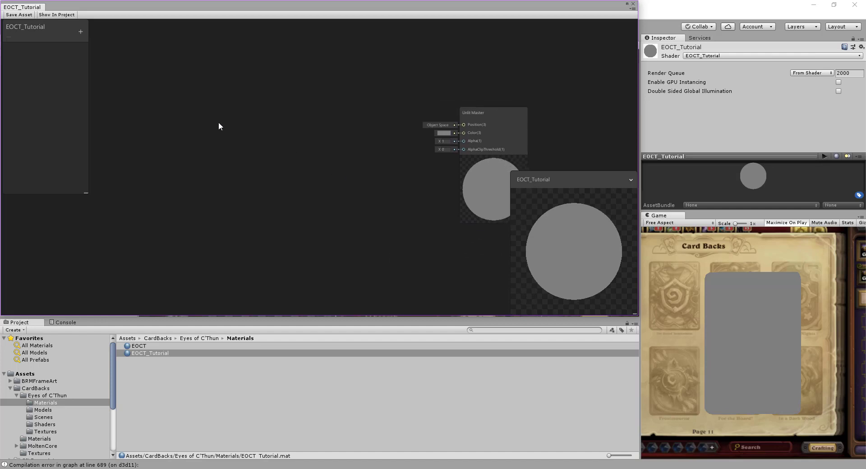
middle_drag(219, 123, 300, 131)
Step: Add a World-space Position node and place it left of the Unlit Master node
right_click(214, 108)
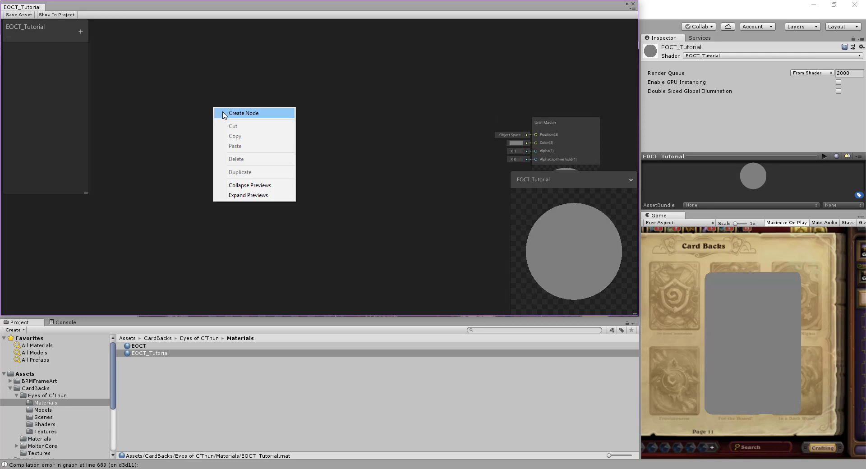
click(230, 114)
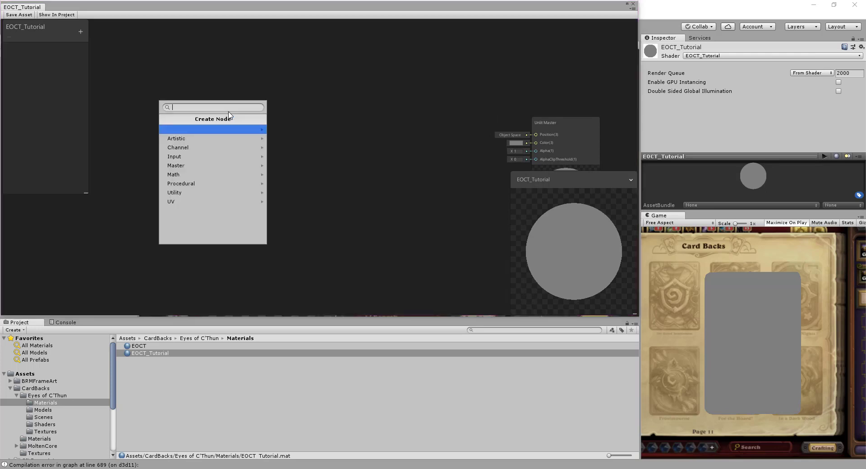
text(pos)
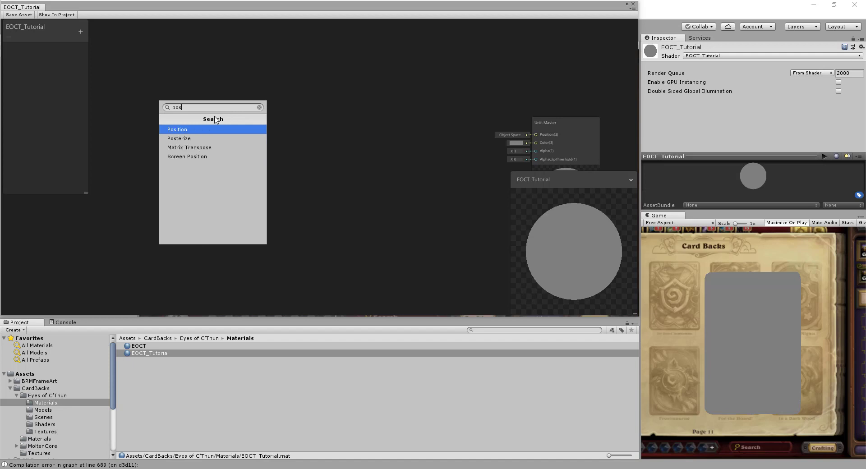
click(194, 130)
drag(237, 113, 177, 112)
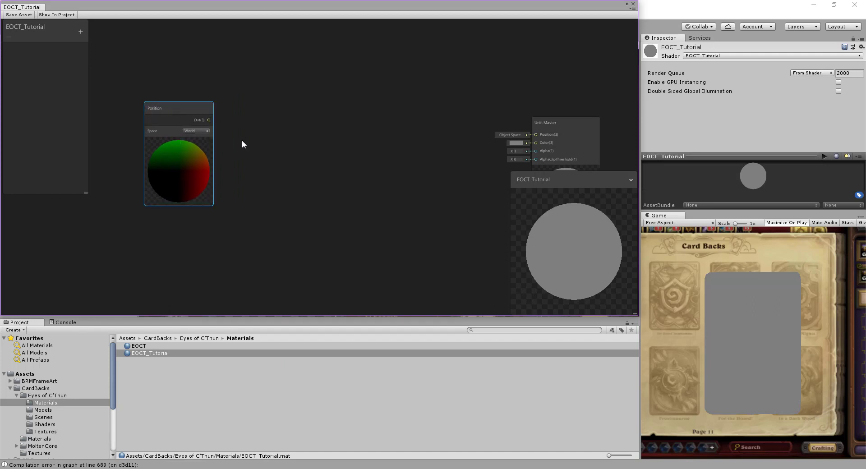
scroll(356, 142, down, 3)
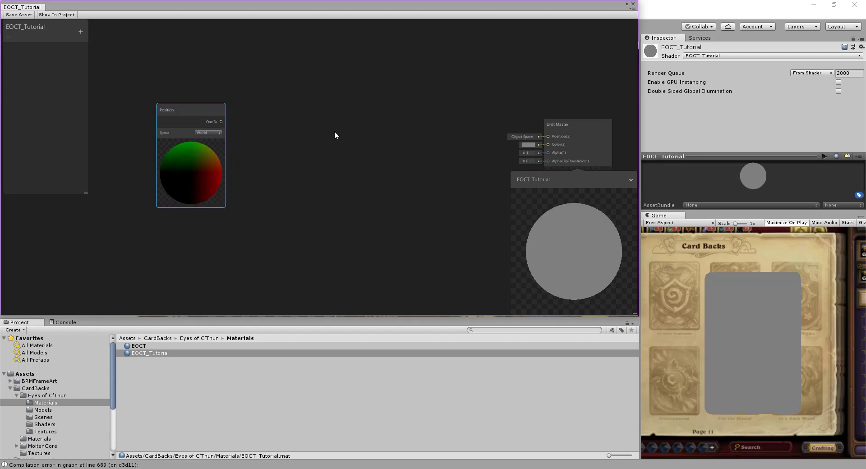
drag(249, 124, 188, 120)
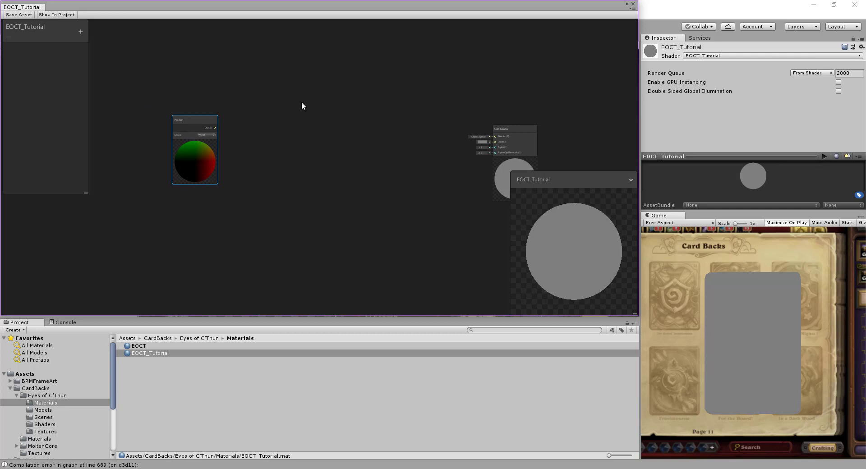
middle_drag(301, 102, 359, 106)
Step: Add a Time node and line it up in a column above the Position node
right_click(167, 142)
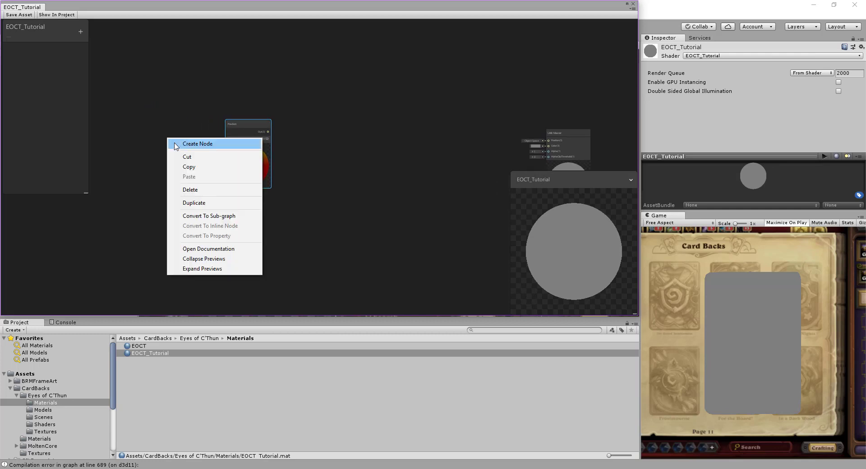
click(177, 143)
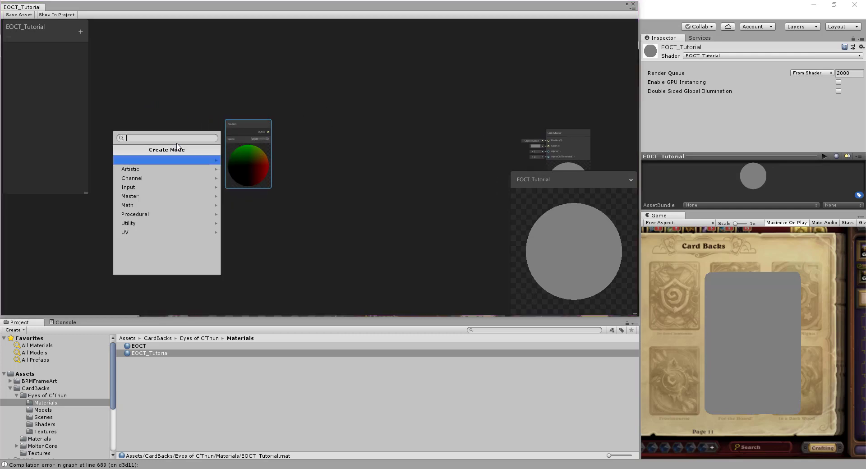
text(time)
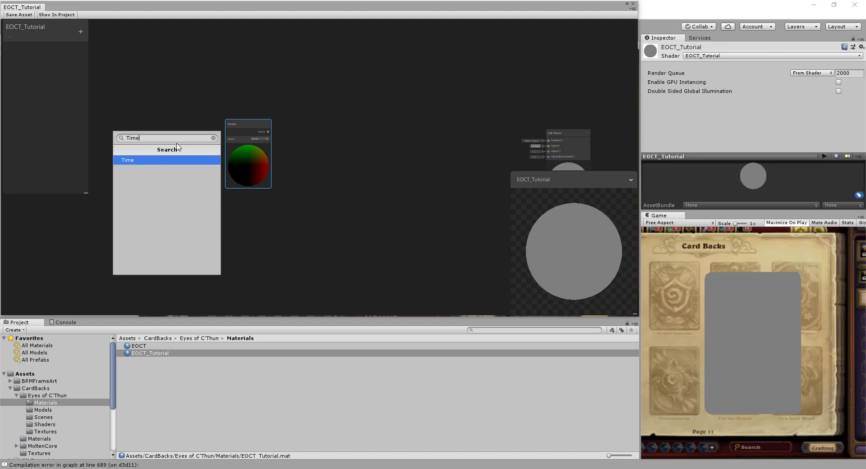
key(Return)
drag(175, 143, 214, 82)
drag(240, 134, 179, 161)
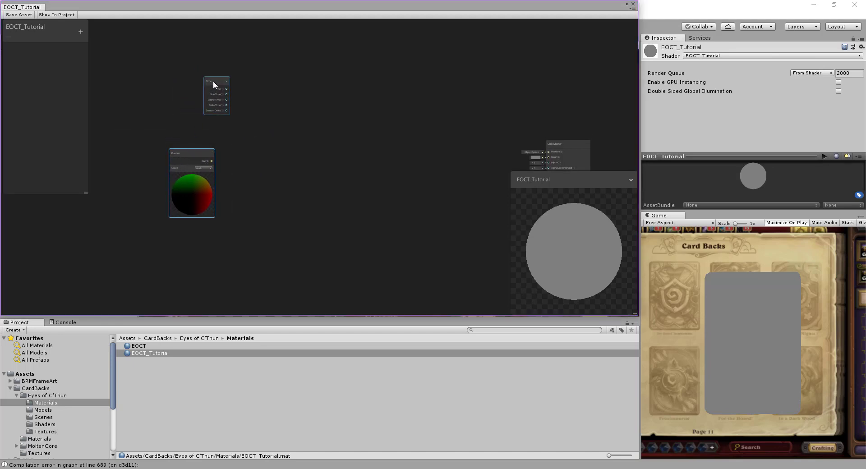
drag(213, 80, 178, 83)
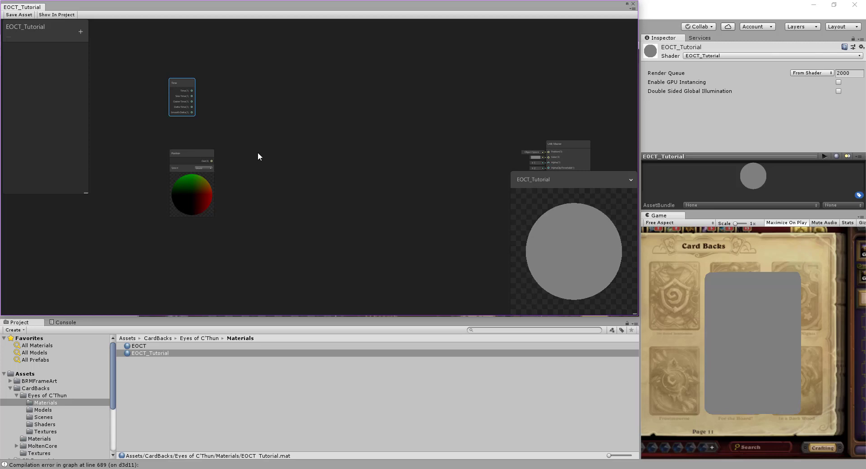
scroll(267, 175, up, 3)
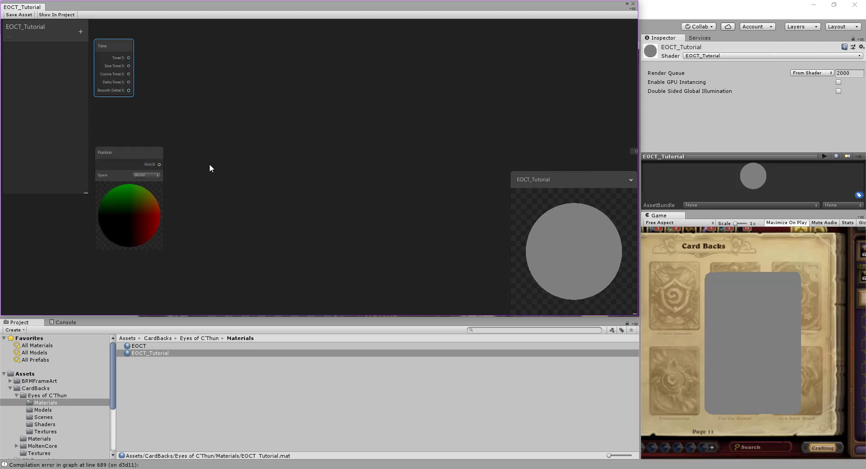
right_click(219, 149)
click(228, 154)
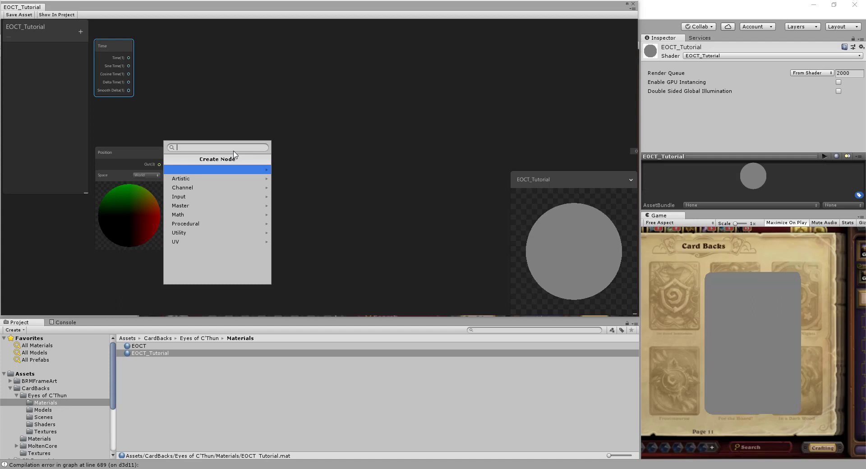
Step: Add a Split node fed by the Position output and reposition the Time node beside it
text(spli)
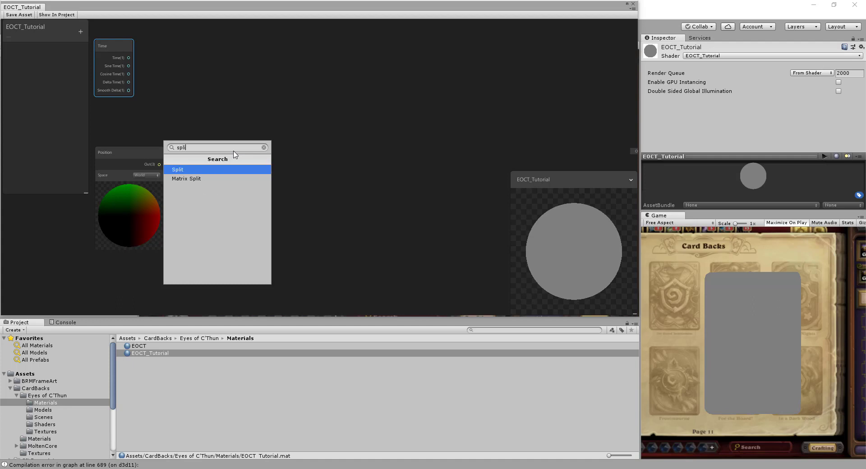
key(Return)
drag(159, 164, 219, 158)
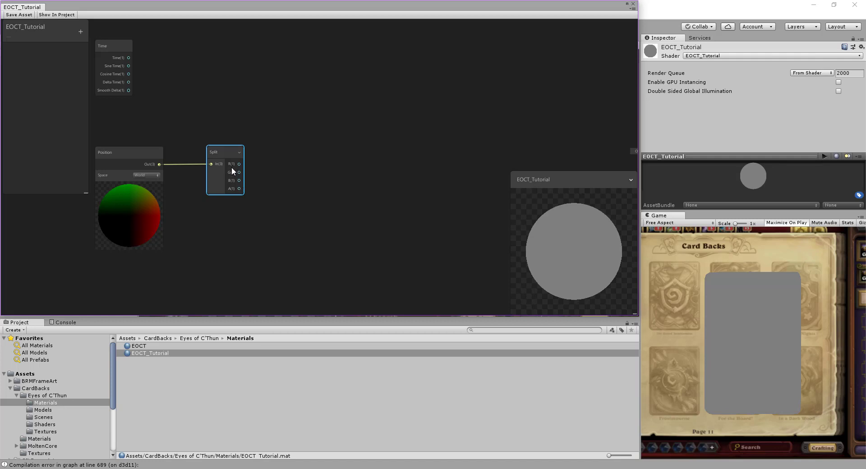
scroll(319, 192, down, 3)
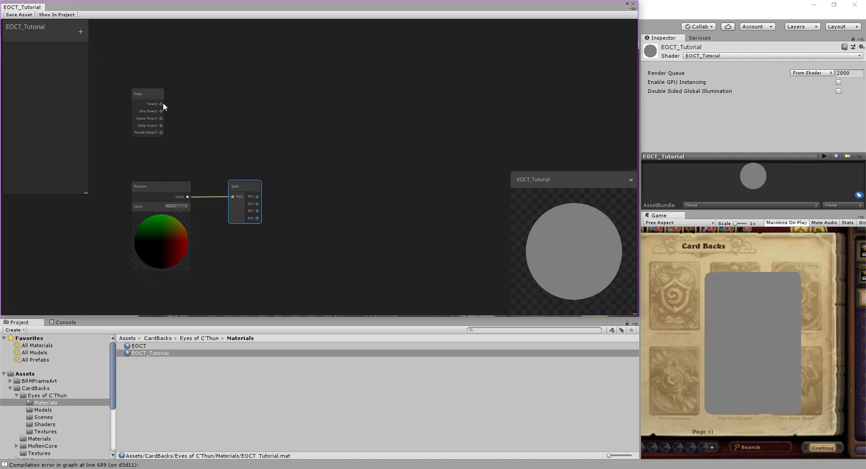
drag(156, 96, 246, 104)
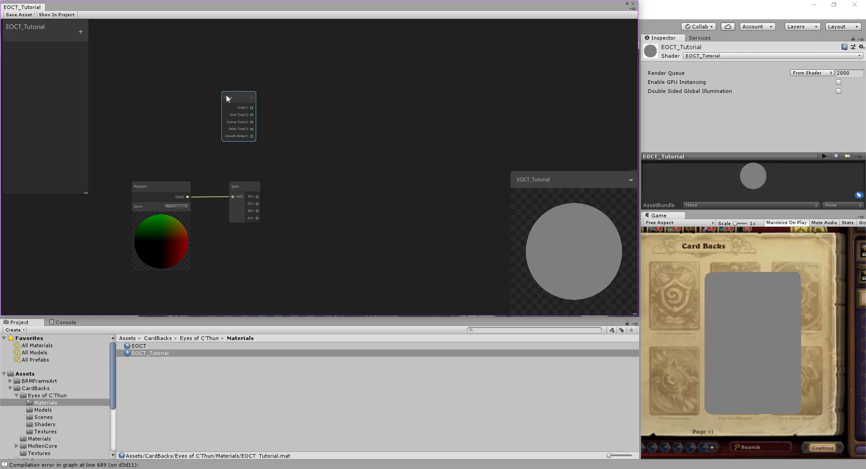
drag(227, 95, 179, 99)
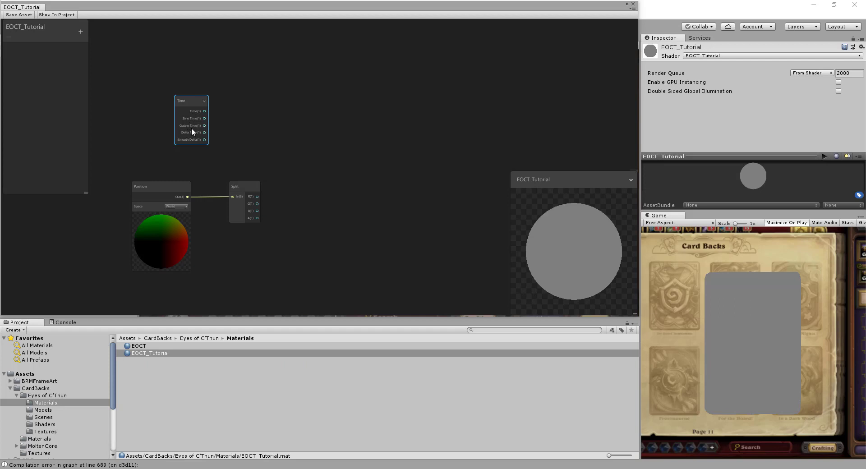
Step: Add a Multiply node beside the Time node and wire Sine Time into its B input
right_click(251, 98)
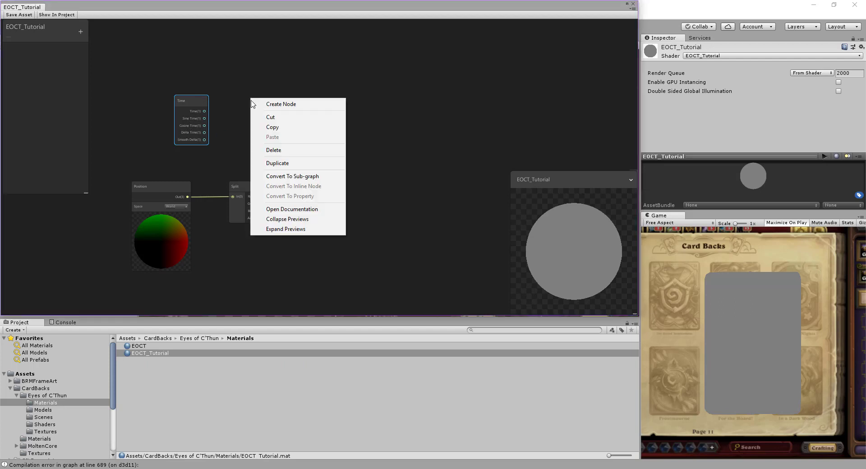
click(291, 105)
text(mul)
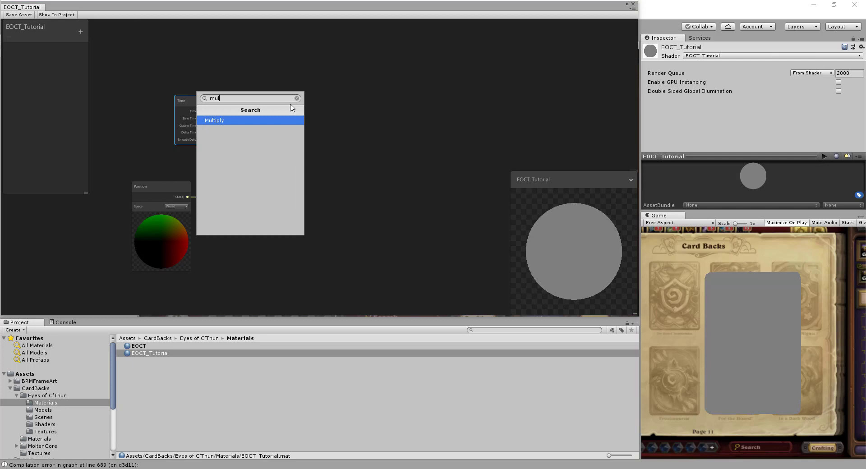
click(253, 120)
drag(272, 107, 291, 80)
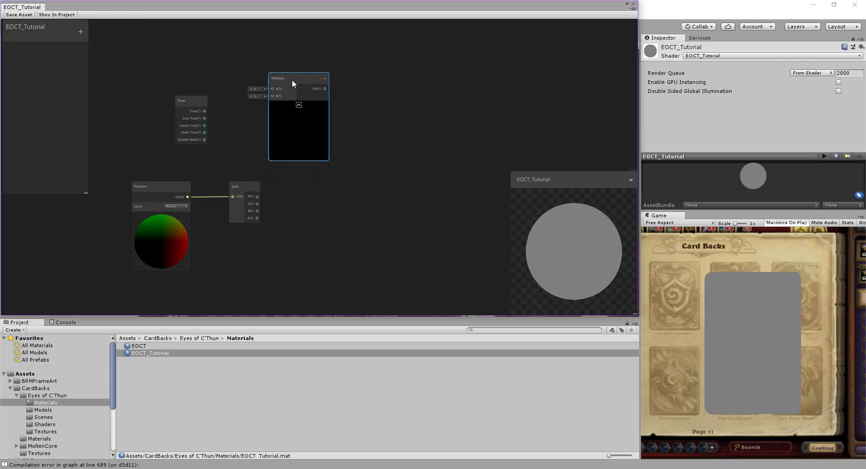
middle_drag(372, 79, 346, 127)
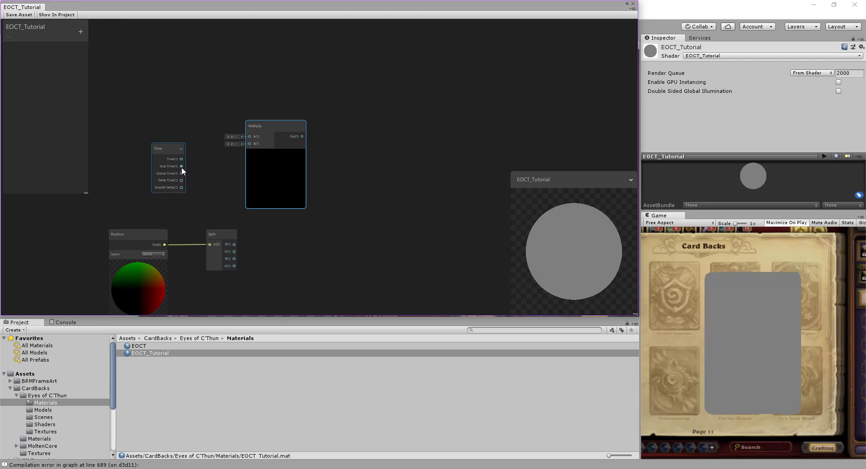
drag(182, 166, 331, 50)
middle_drag(270, 209, 267, 151)
Step: Add a second Multiply node and wire Time's Cosine Time output into its A input
right_click(306, 140)
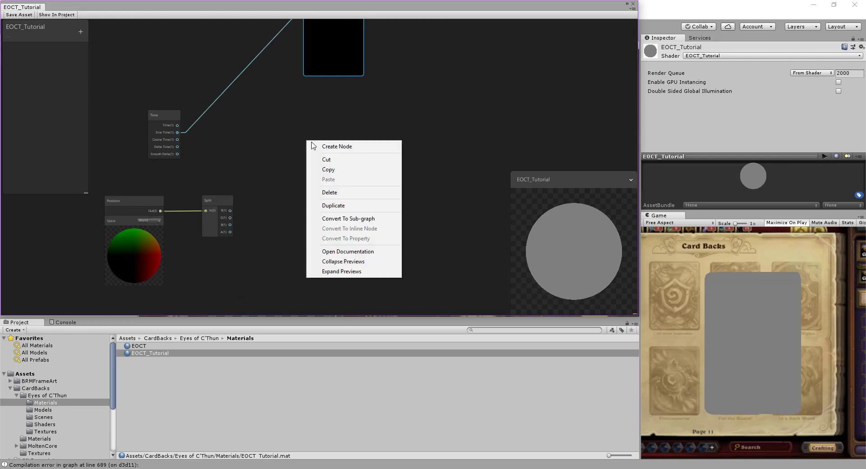
click(329, 146)
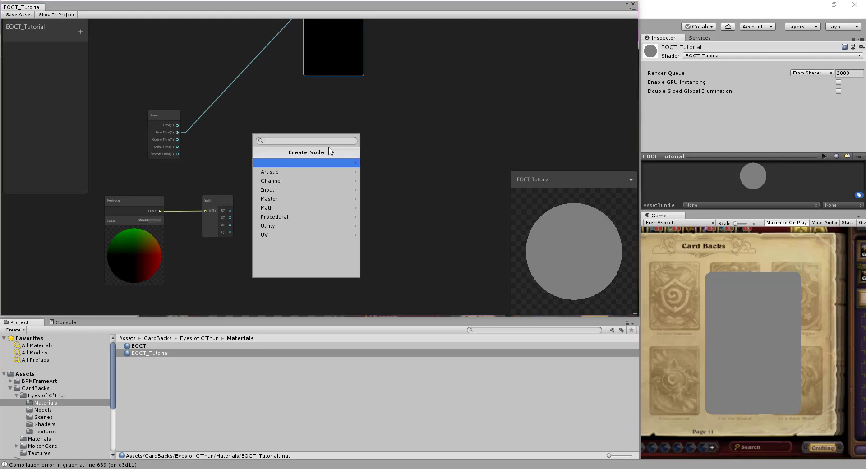
text(mul)
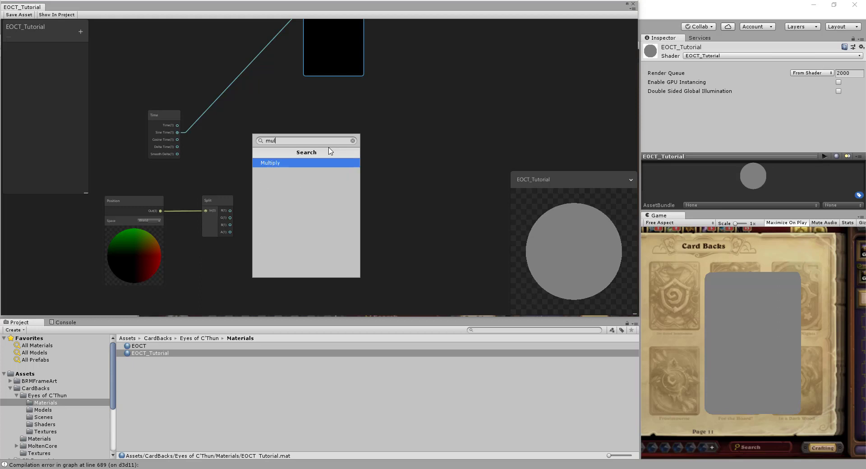
click(289, 163)
drag(318, 145, 314, 110)
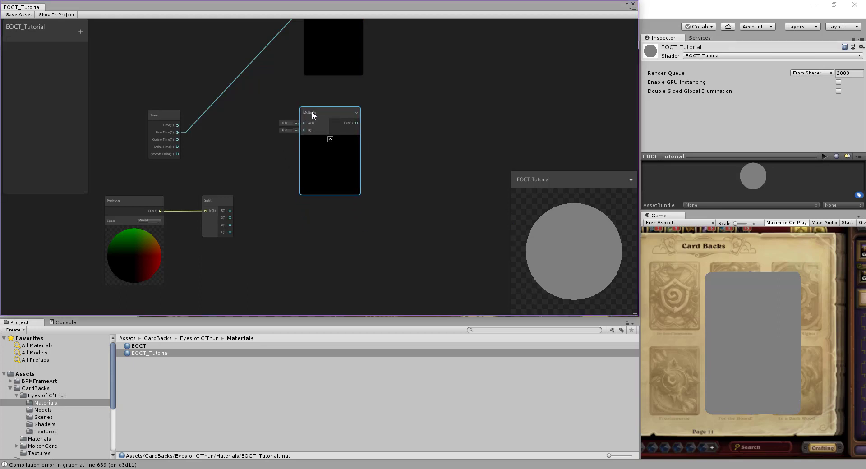
drag(177, 139, 303, 122)
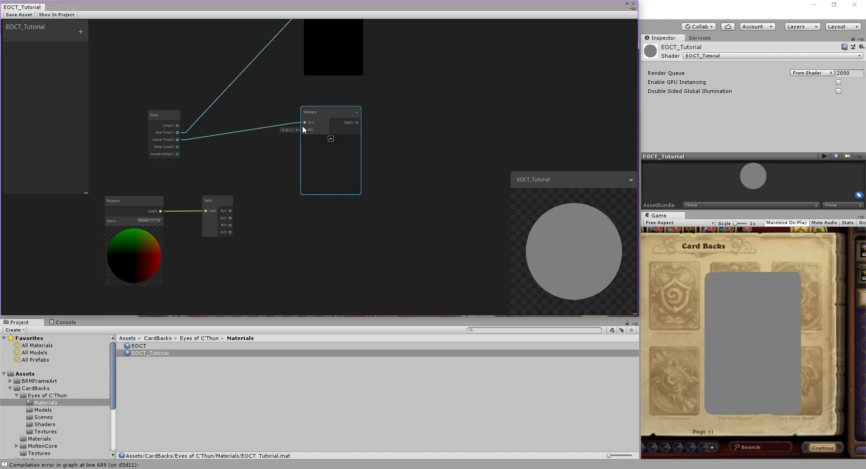
drag(414, 116, 402, 169)
click(148, 173)
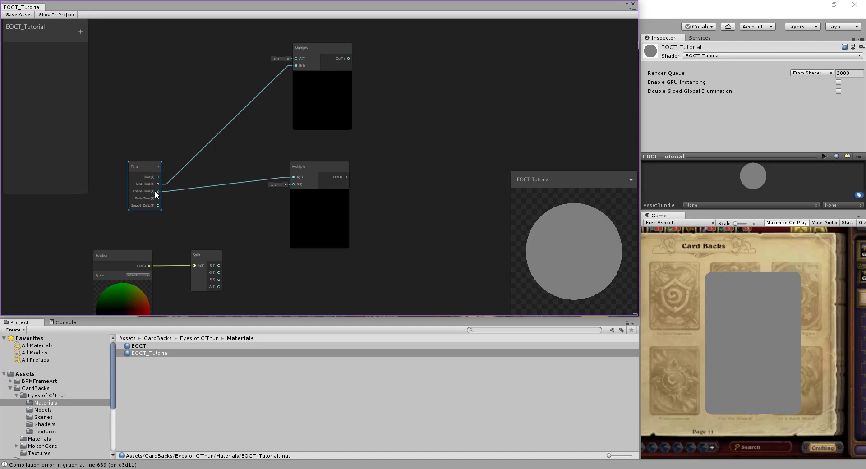
scroll(269, 210, down, 4)
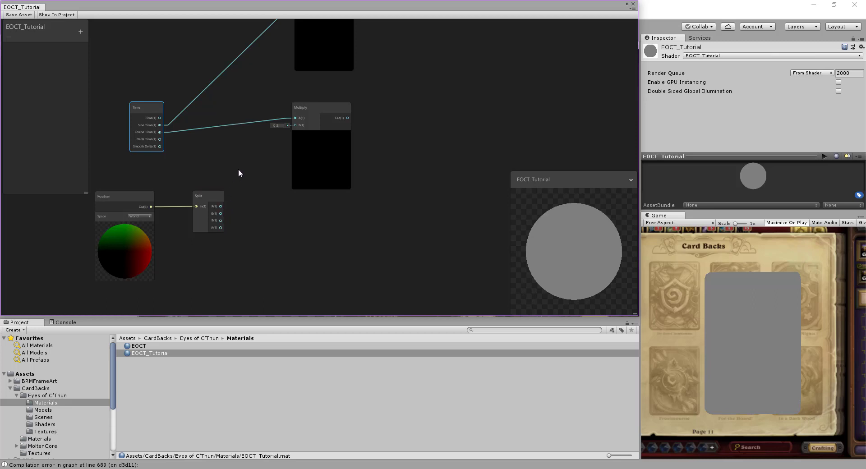
middle_drag(242, 166, 197, 177)
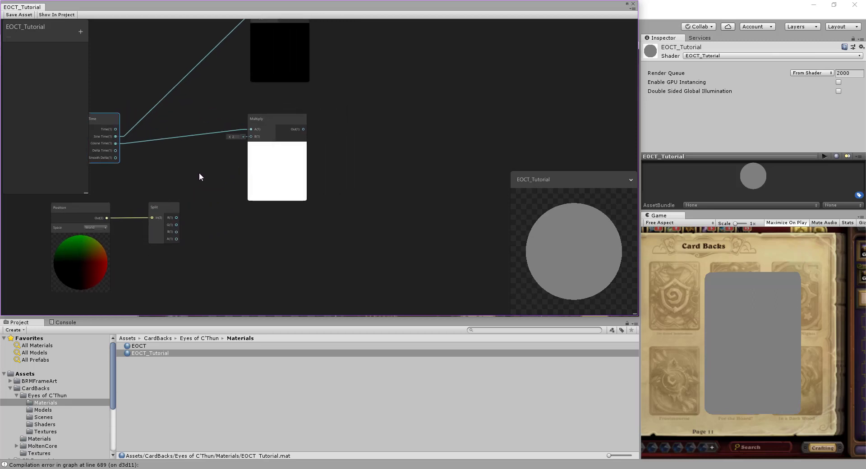
Step: Lower the Shader Graph window, then frame CardBack_OG2 and orbit to a tilted Scene view
drag(404, 8, 431, 310)
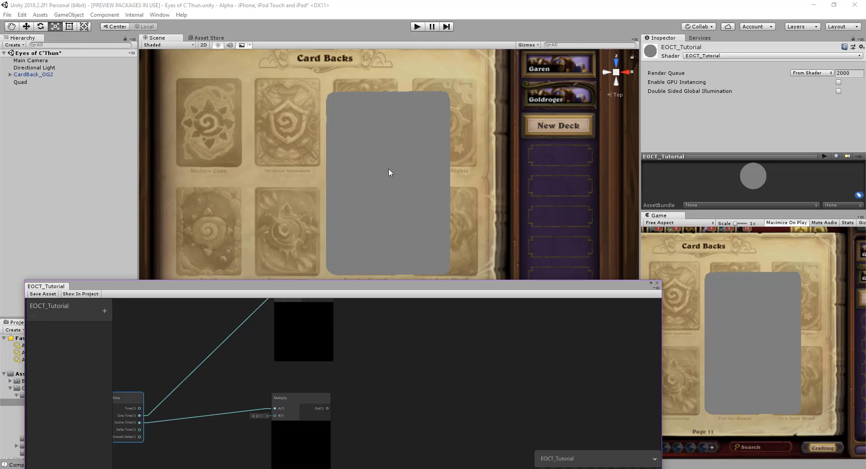
alt+drag(278, 116, 320, 128)
double_click(49, 77)
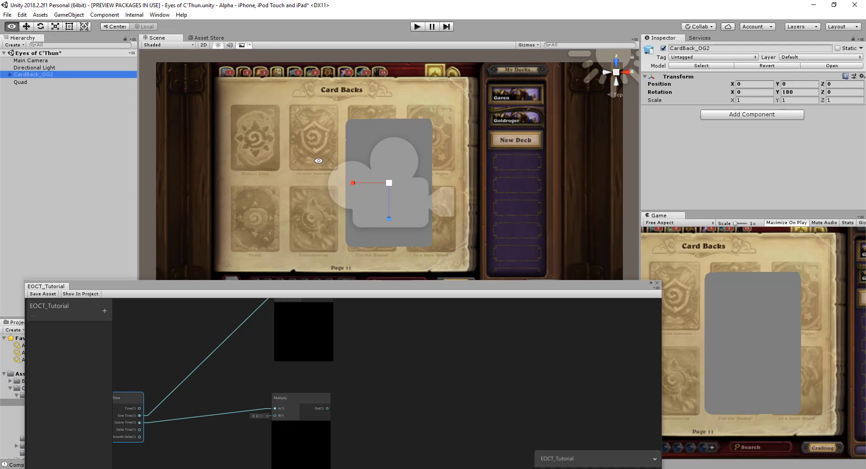
alt+drag(314, 166, 391, 157)
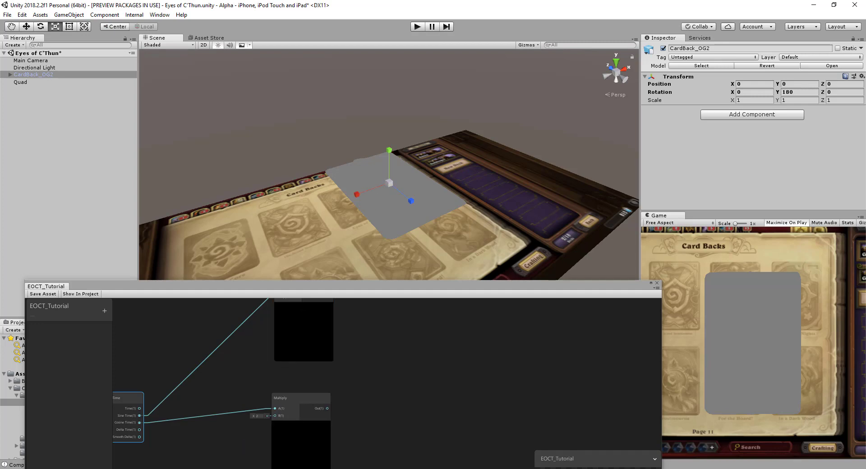
Step: Check the Hearthstone card-back reference, then select the Main Camera in the Hierarchy
key(alt+Tab)
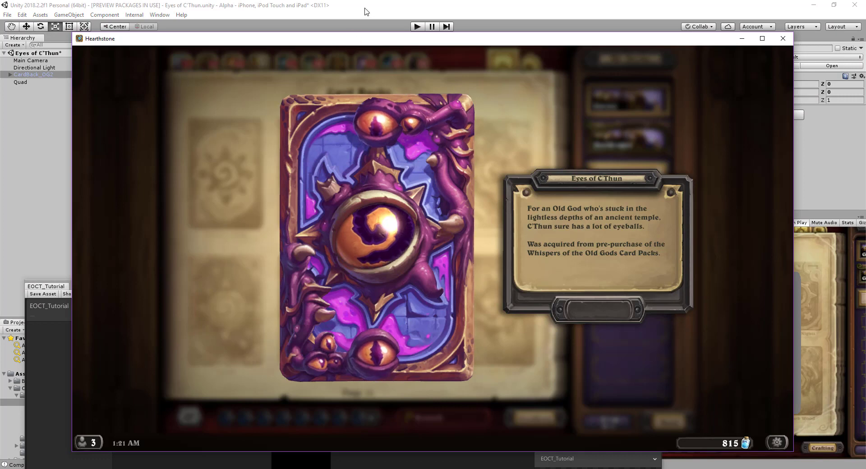
key(alt+Tab)
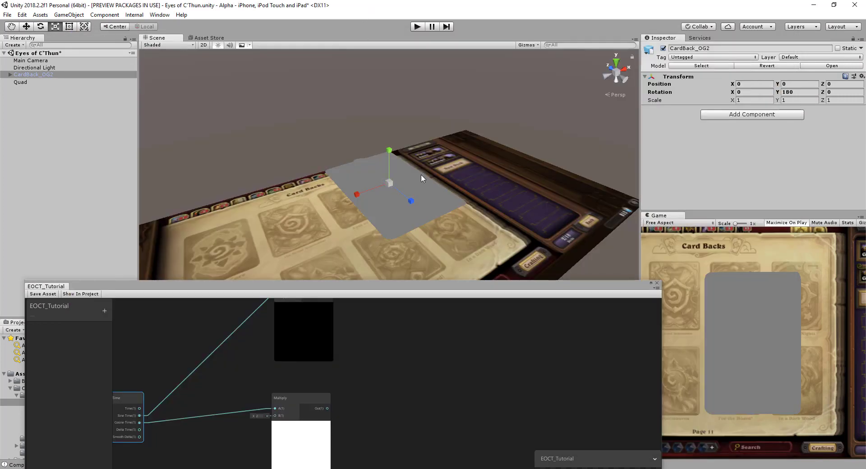
click(44, 60)
Step: Align the Scene view to the Main Camera and bring the Shader Graph window back over it
click(68, 14)
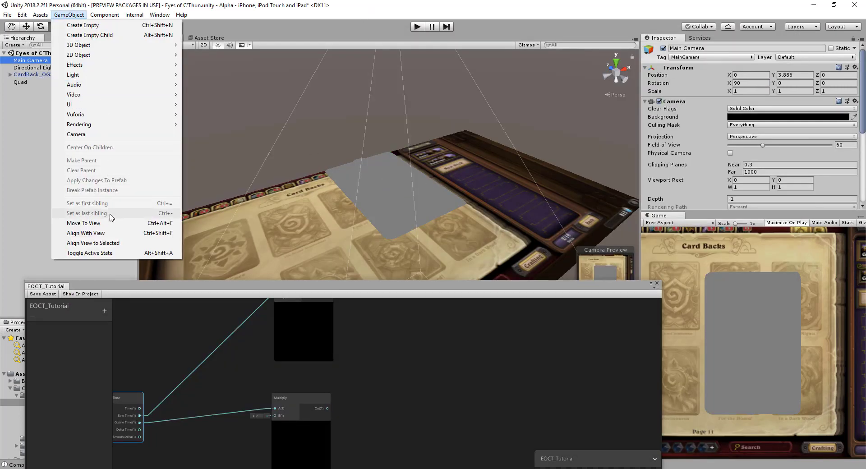
click(126, 243)
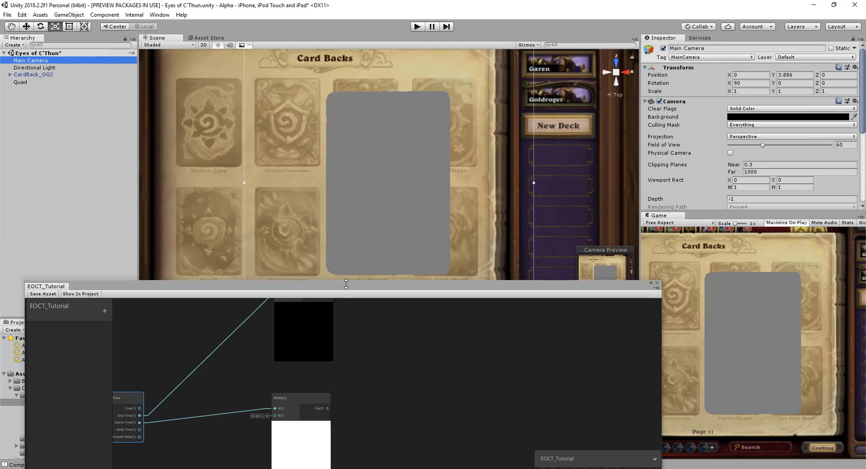
drag(365, 287, 350, 27)
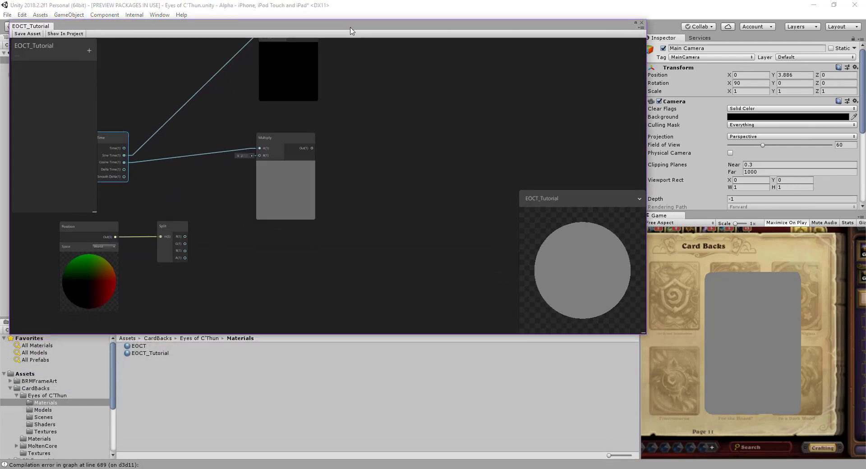